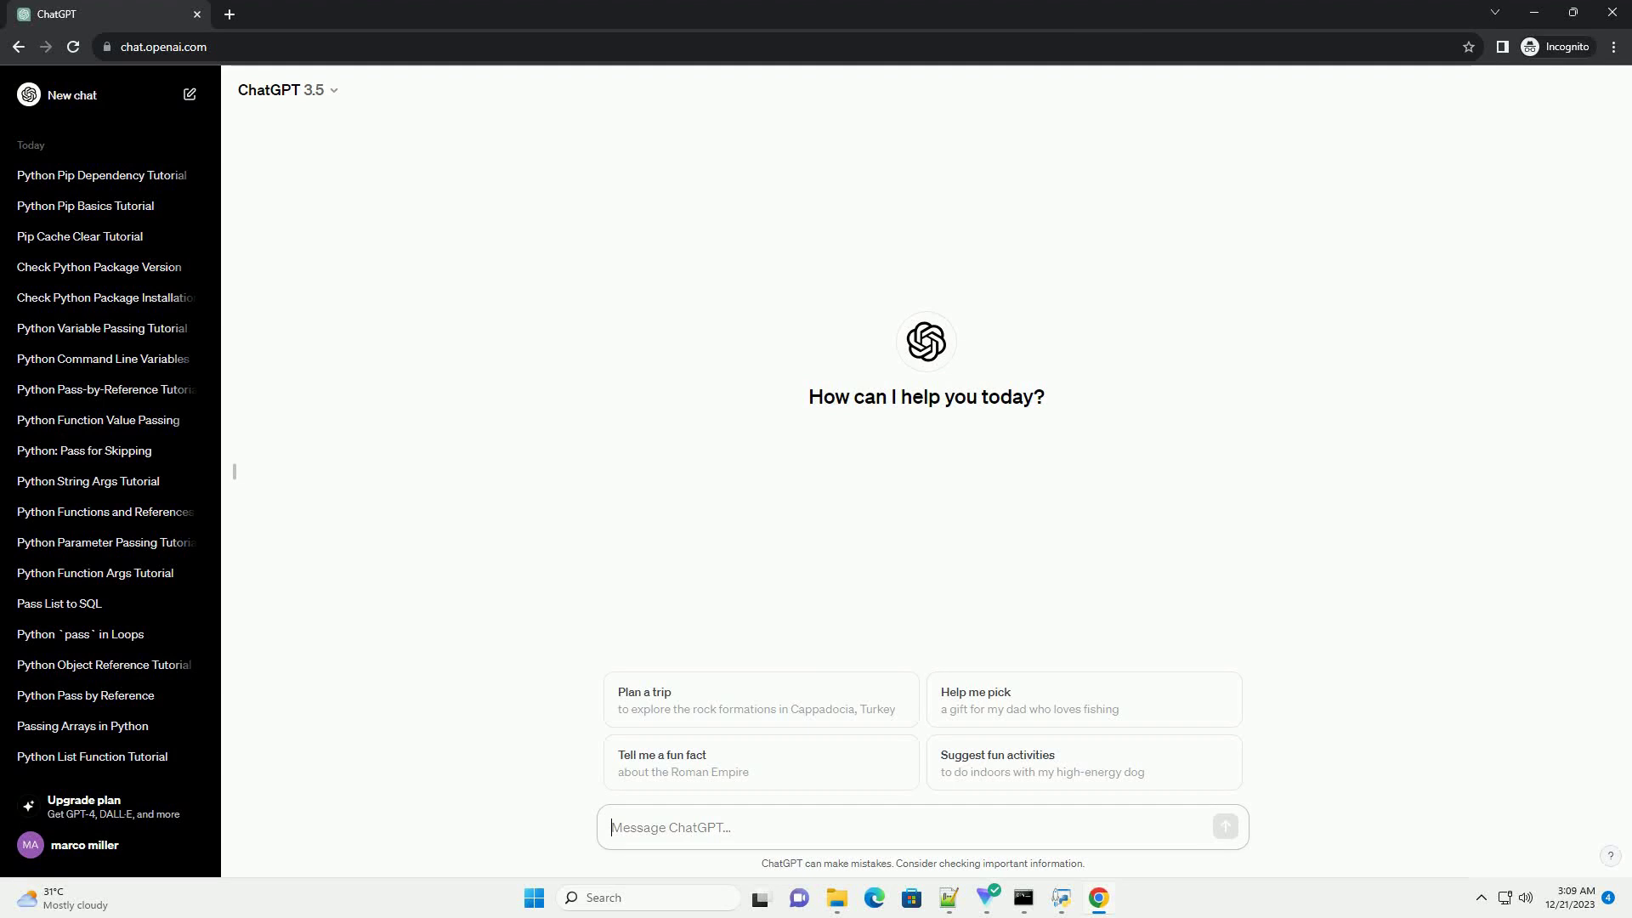
Paste and send the request for a pip package-download tutorial with code examples.
{"action": "type", "text": "write an informative tutorial about python pip download package with code example"}
{"action": "key", "text": "Return"}
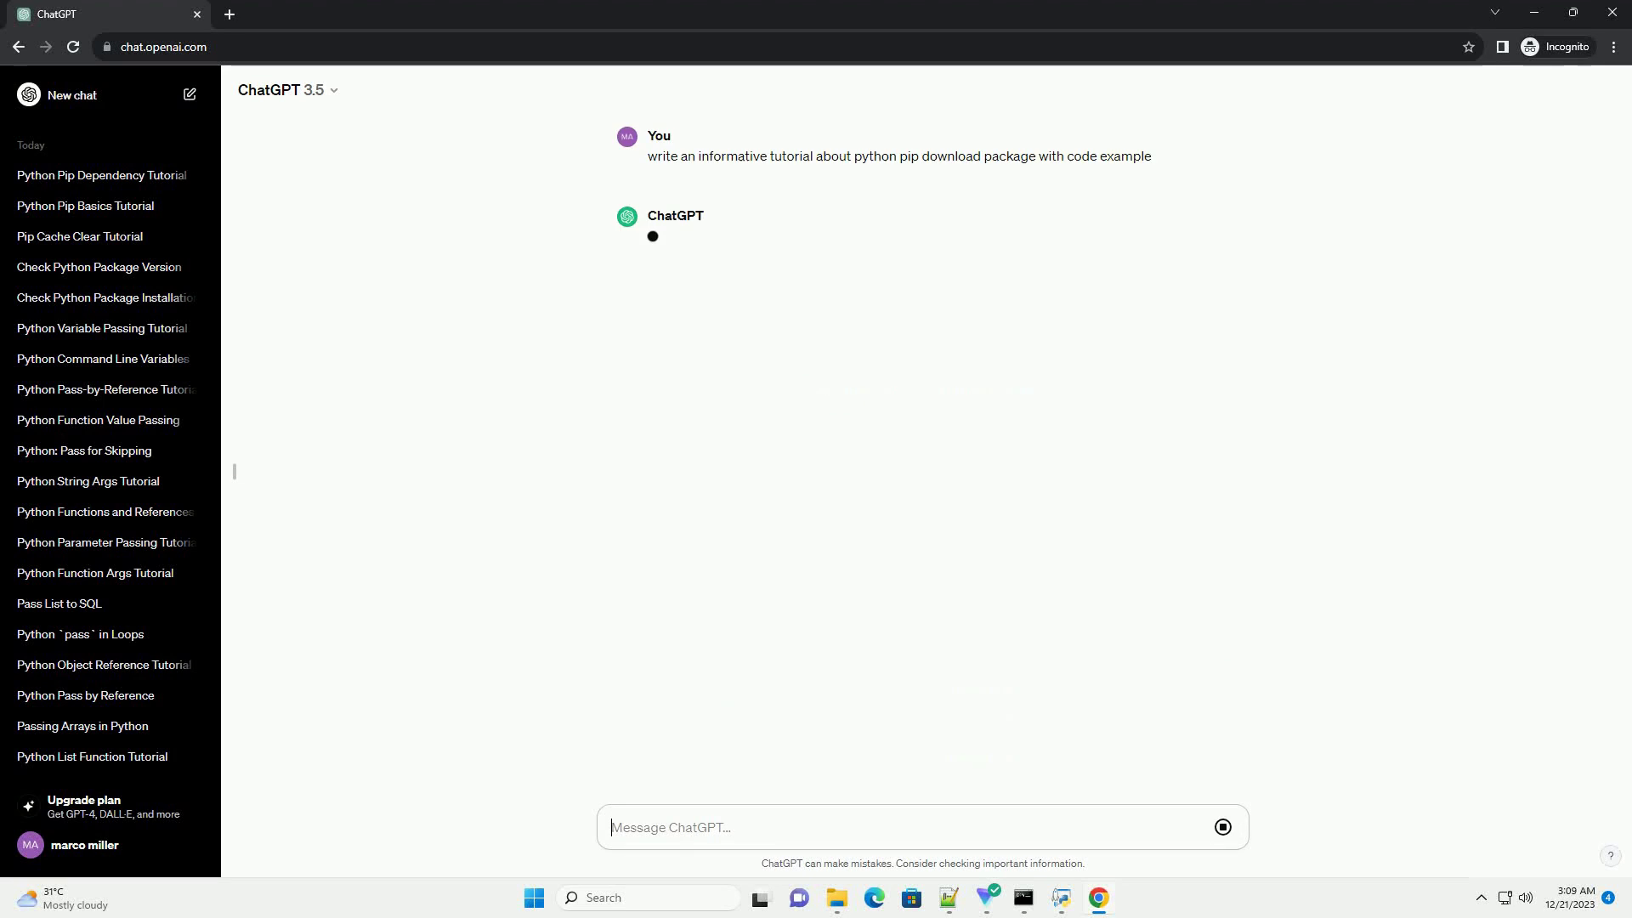